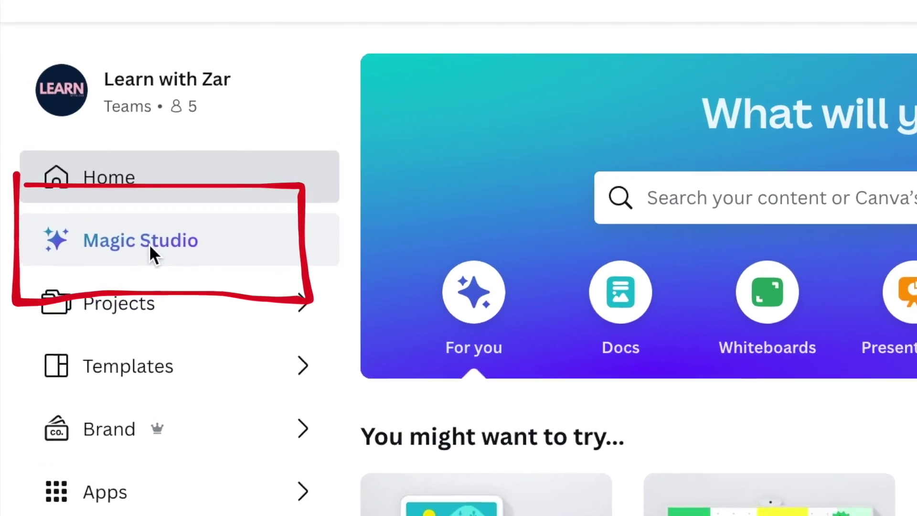
Step: Launch Magic Design for video from the Magic Studio page
{"action": "left_click", "coordinate": [150, 241]}
{"action": "scroll", "coordinate": [256, 291], "scroll_direction": "down", "scroll_amount": 2}
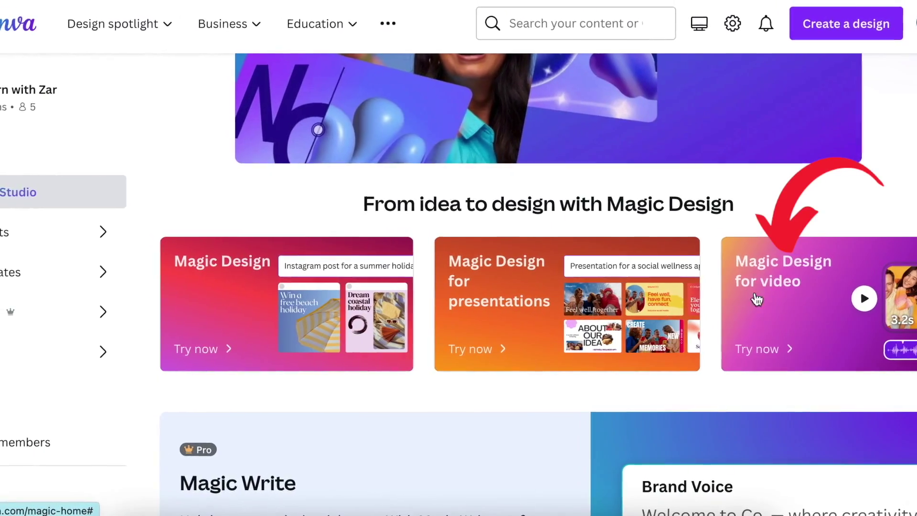
{"action": "left_click", "coordinate": [839, 318]}
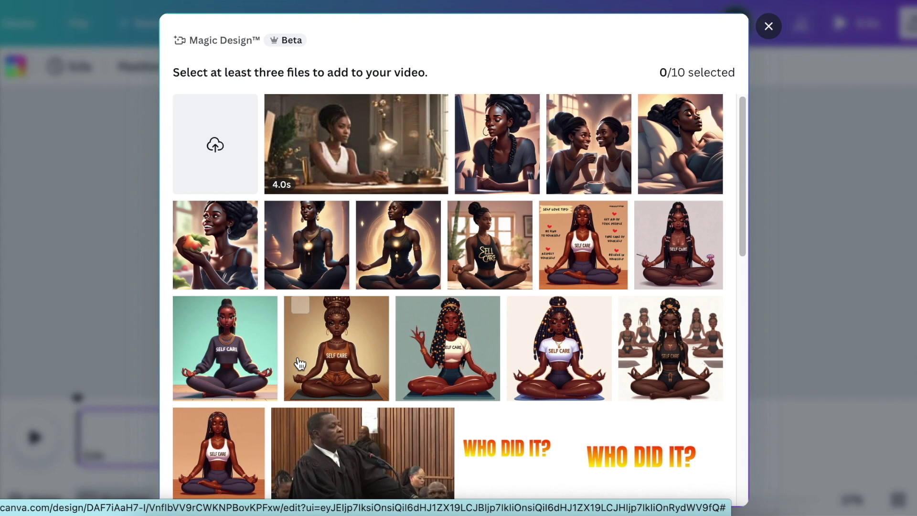
{"action": "scroll", "coordinate": [311, 332], "scroll_direction": "down", "scroll_amount": 1}
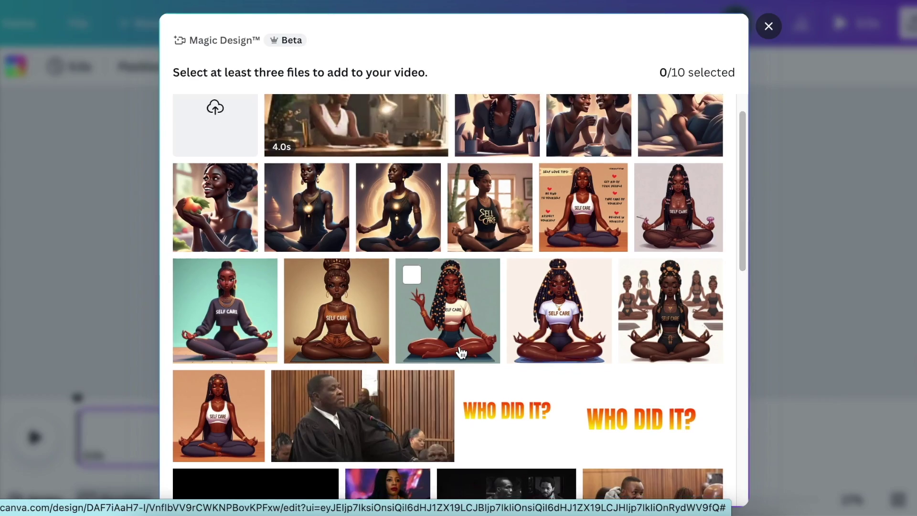
{"action": "scroll", "coordinate": [461, 352], "scroll_direction": "down", "scroll_amount": 2}
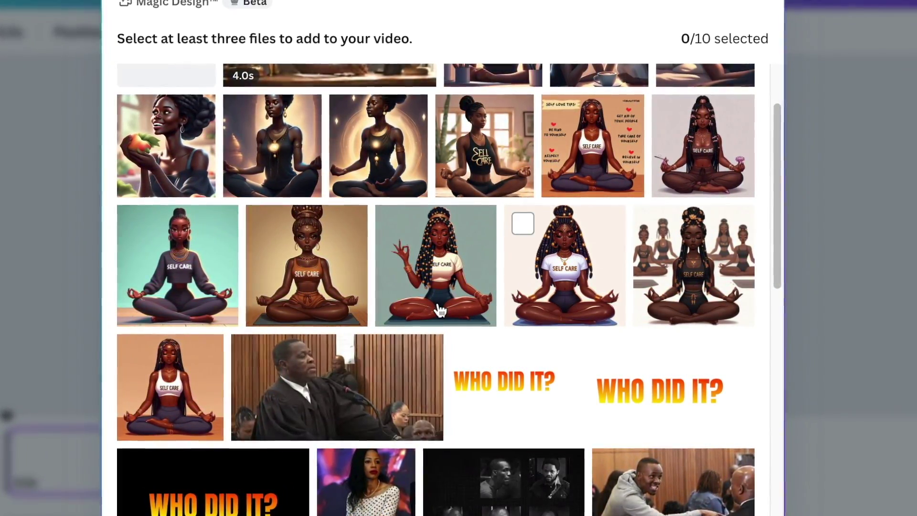
Step: Select six yoga images: orange, group, cream, grey-green braided, brown and mint backgrounds
{"action": "left_click", "coordinate": [141, 369]}
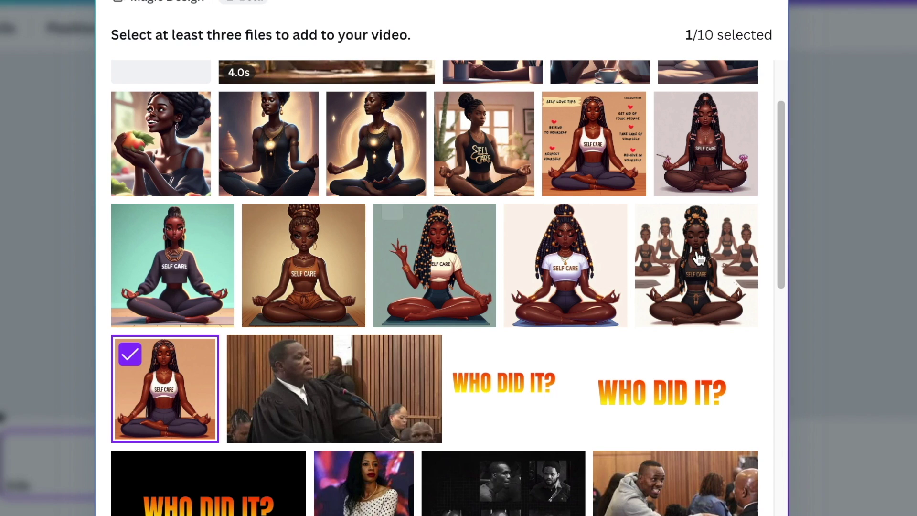
{"action": "left_click", "coordinate": [698, 258]}
{"action": "left_click", "coordinate": [556, 250]}
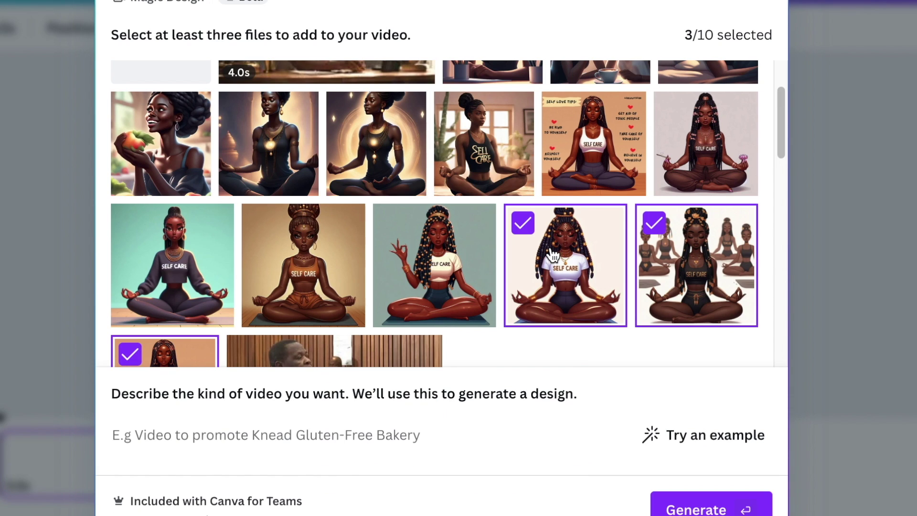
{"action": "scroll", "coordinate": [546, 263], "scroll_direction": "down", "scroll_amount": 4}
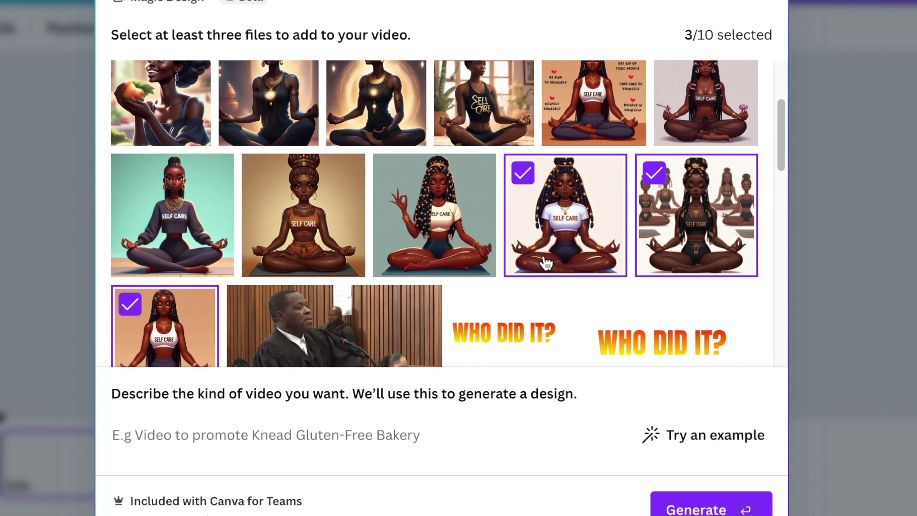
{"action": "scroll", "coordinate": [564, 253], "scroll_direction": "up", "scroll_amount": 3}
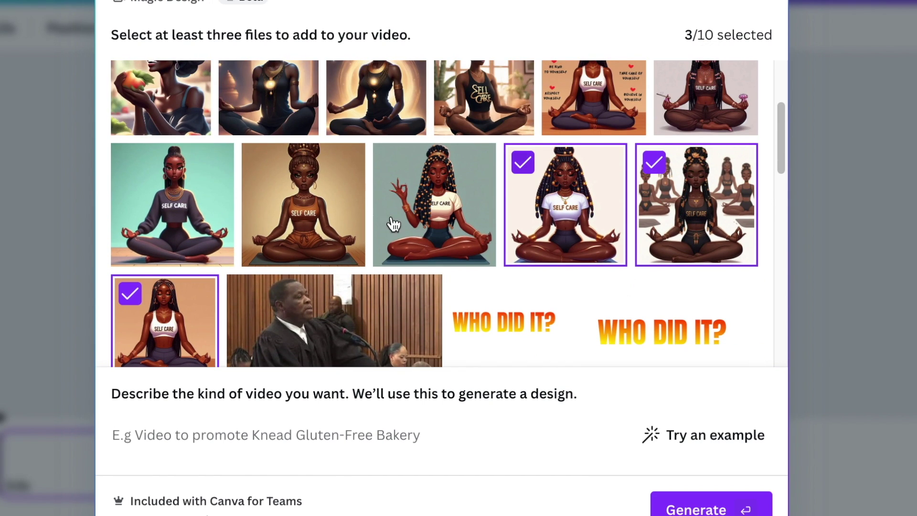
{"action": "left_click", "coordinate": [387, 222]}
{"action": "left_click", "coordinate": [306, 218]}
{"action": "left_click", "coordinate": [180, 203]}
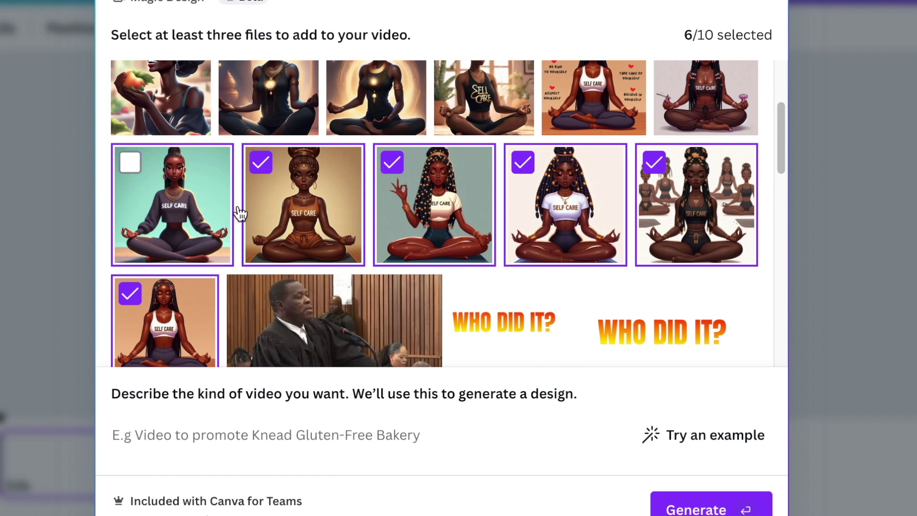
{"action": "scroll", "coordinate": [429, 251], "scroll_direction": "up", "scroll_amount": 3}
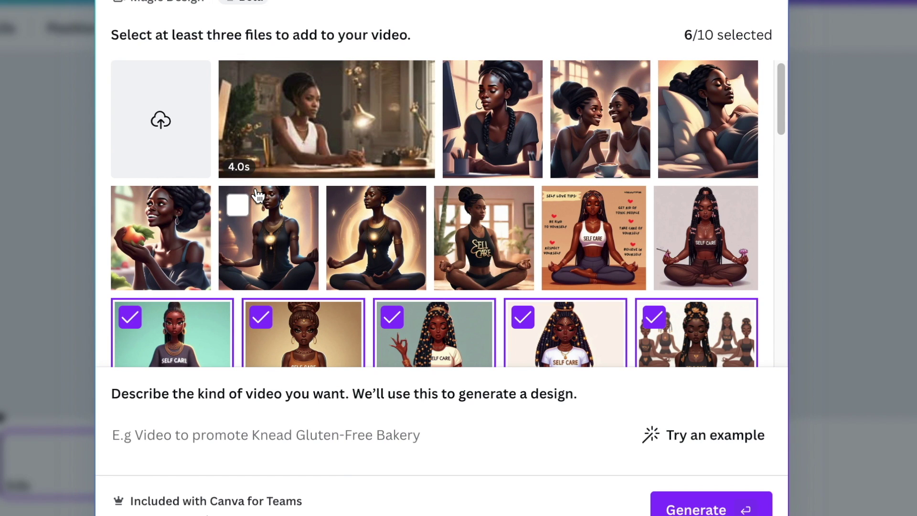
{"action": "scroll", "coordinate": [258, 199], "scroll_direction": "down", "scroll_amount": 5}
{"action": "scroll", "coordinate": [206, 119], "scroll_direction": "up", "scroll_amount": 4}
{"action": "scroll", "coordinate": [206, 120], "scroll_direction": "up", "scroll_amount": 1}
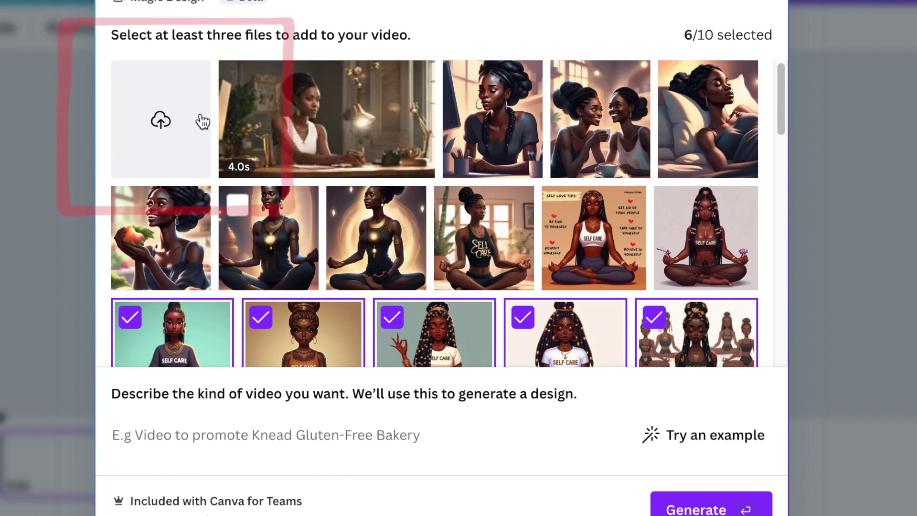
Step: Browse to the Try Magic Media folder and add the 4.0s desk clip as the seventh file
{"action": "left_click", "coordinate": [168, 125]}
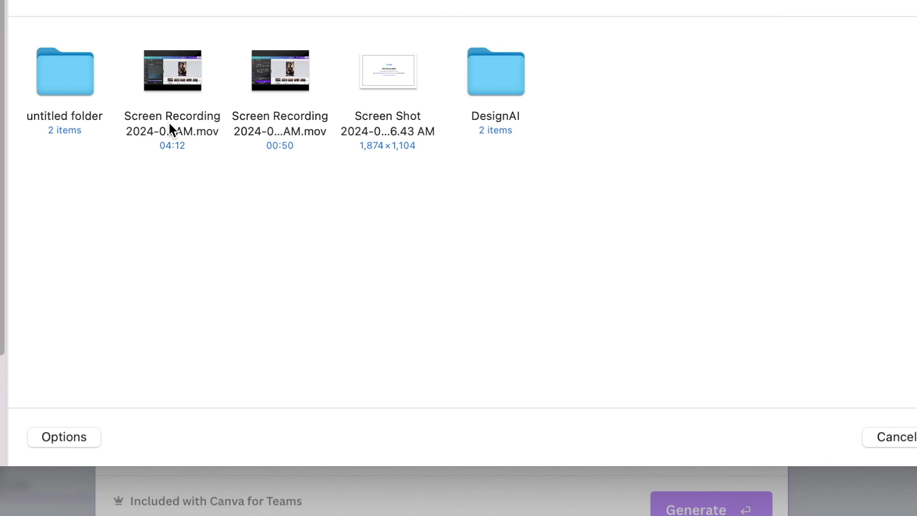
{"action": "left_click", "coordinate": [83, 73]}
{"action": "double_click", "coordinate": [82, 71]}
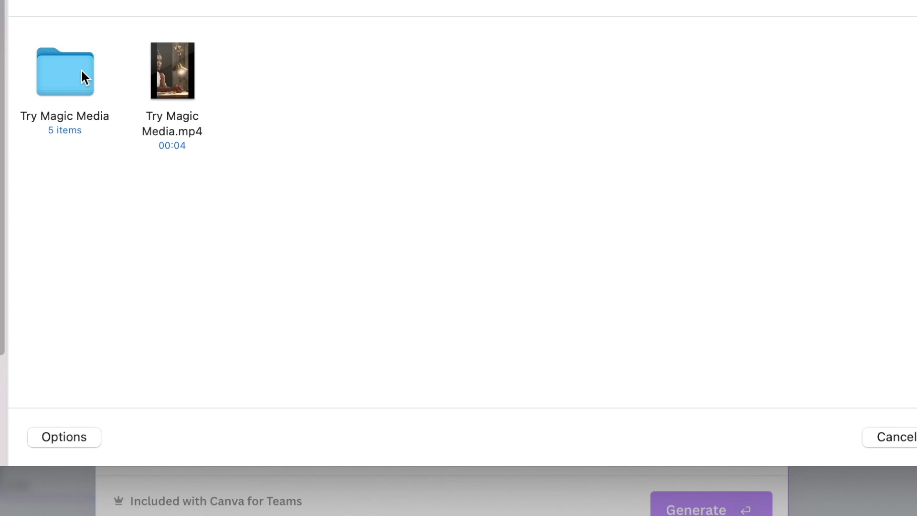
{"action": "left_click", "coordinate": [60, 89]}
{"action": "double_click", "coordinate": [59, 89]}
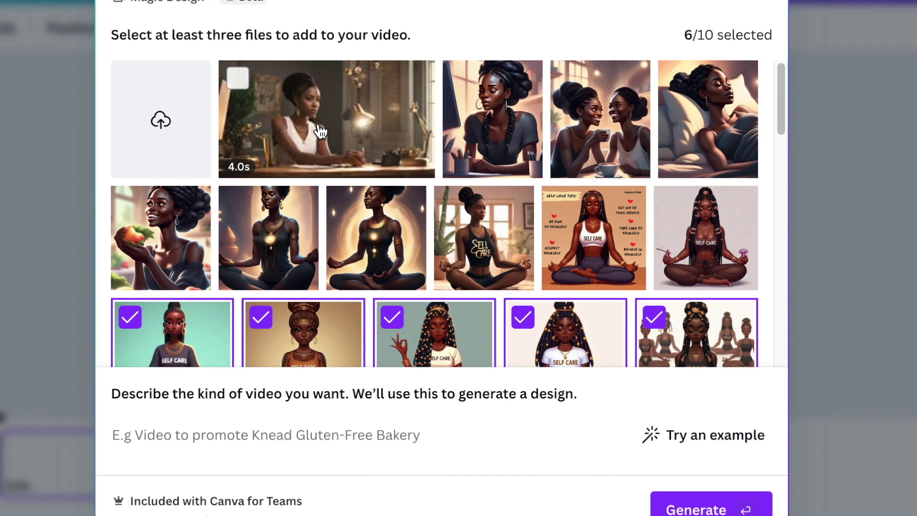
{"action": "left_click", "coordinate": [318, 129]}
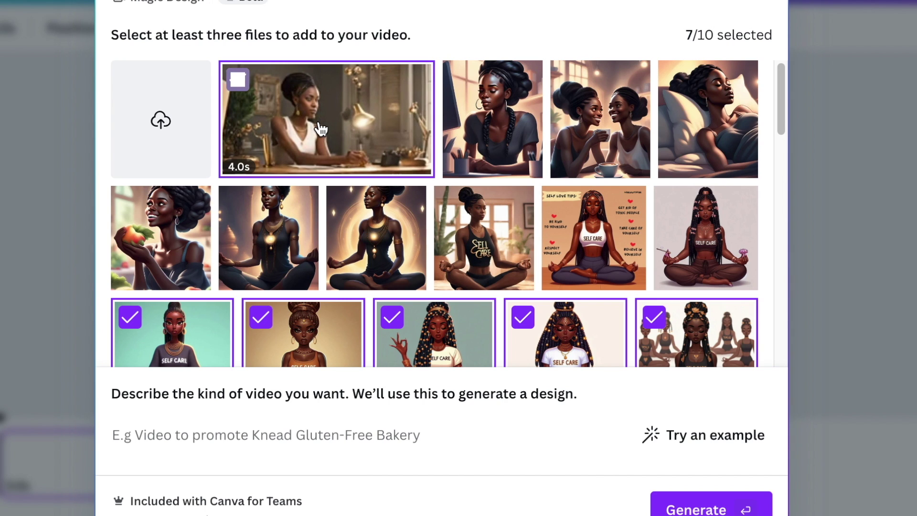
Step: Enter the prompt 'Video to promote self care and self love' and generate the video
{"action": "scroll", "coordinate": [283, 415], "scroll_direction": "down", "scroll_amount": 1}
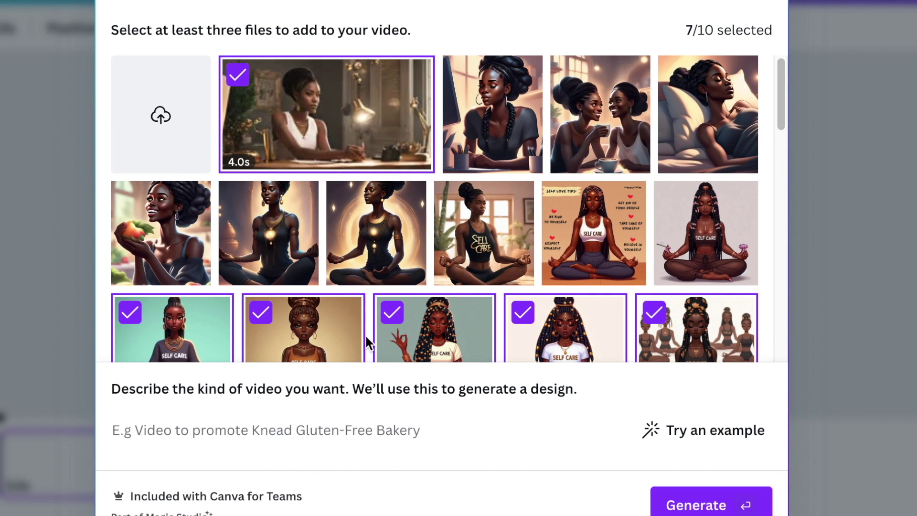
{"action": "scroll", "coordinate": [366, 337], "scroll_direction": "down", "scroll_amount": 2}
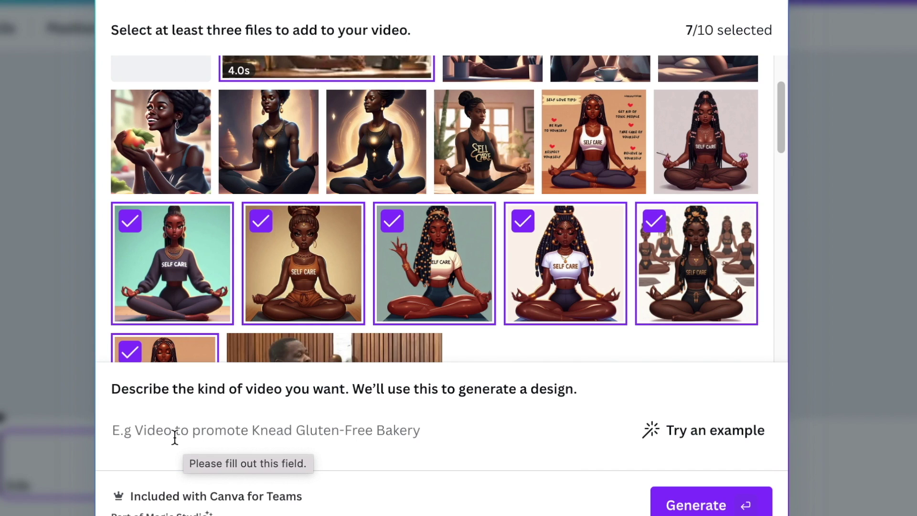
{"action": "left_click", "coordinate": [174, 438]}
{"action": "type", "text": "Vid"}
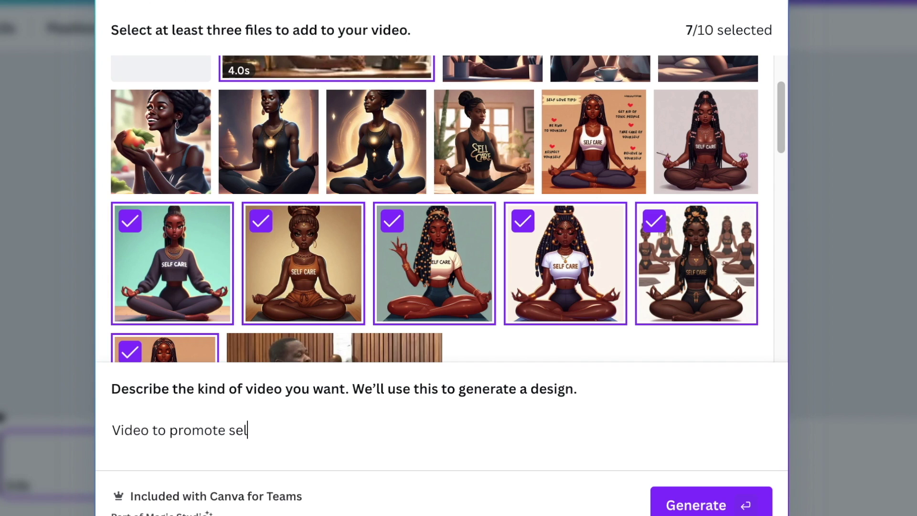
{"action": "left_click", "coordinate": [693, 508]}
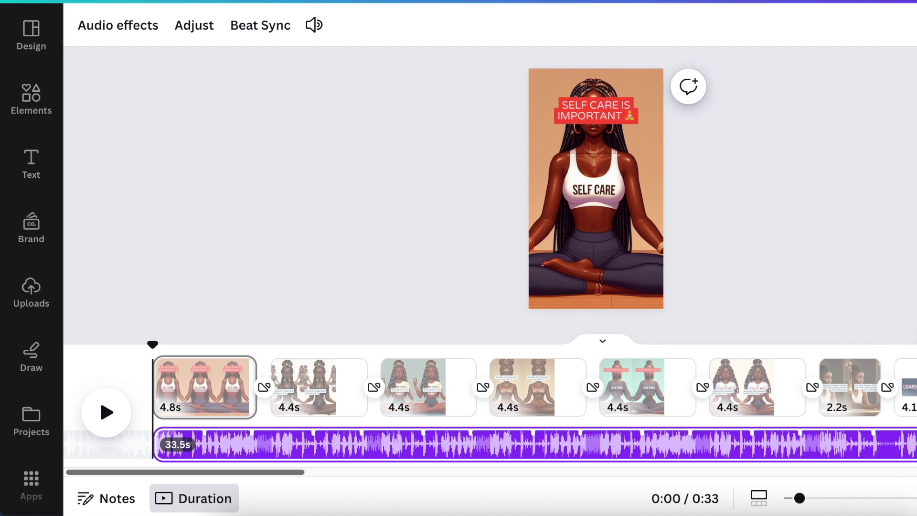
Step: Preview the generated video from the opening page through the LEARN end page, then select page one
{"action": "key", "text": "End"}
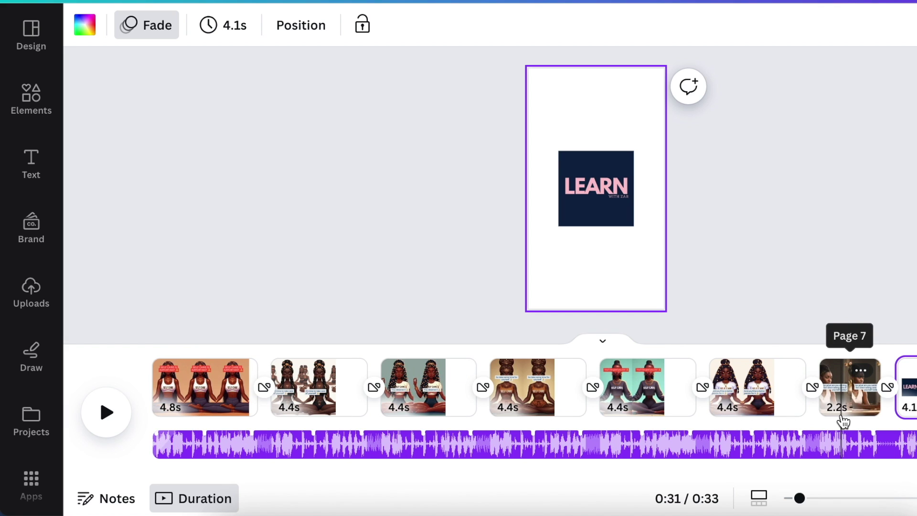
{"action": "key", "text": "Home"}
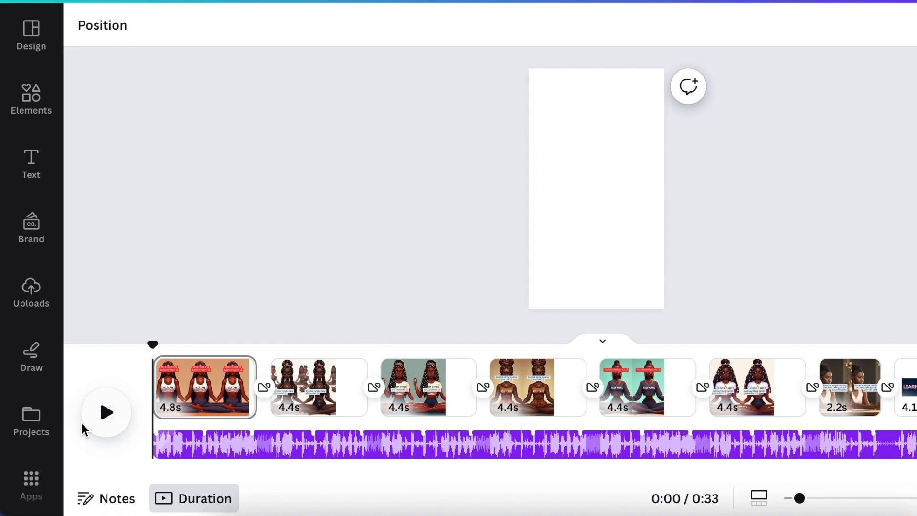
{"action": "left_click", "coordinate": [102, 413]}
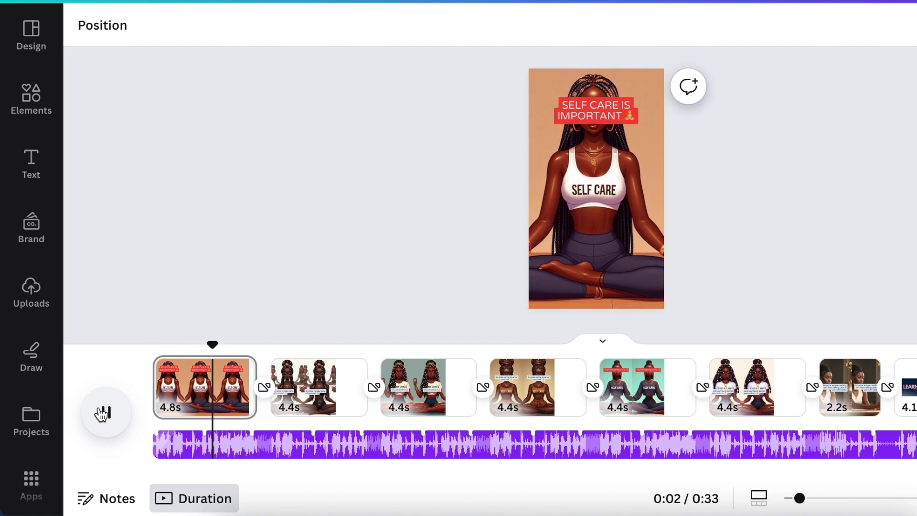
{"action": "left_click", "coordinate": [102, 413]}
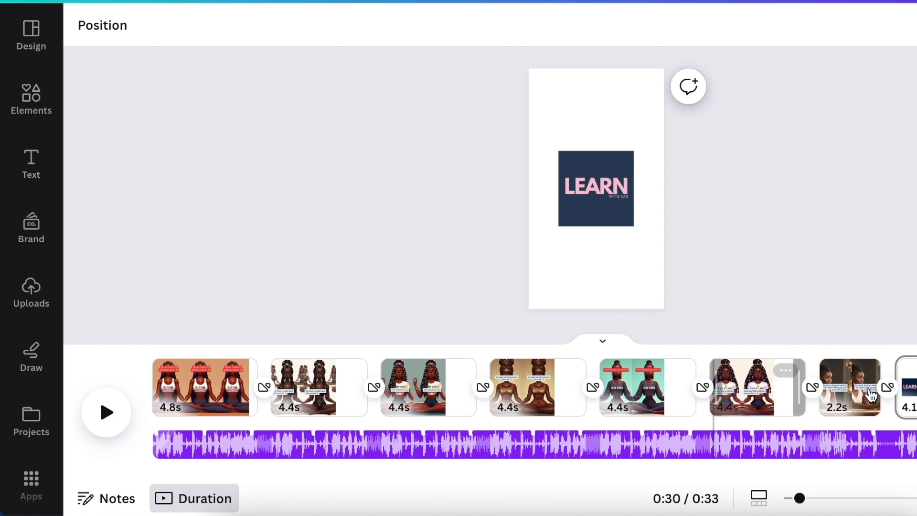
{"action": "left_click_drag", "start_coordinate": [898, 378], "coordinate": [160, 377]}
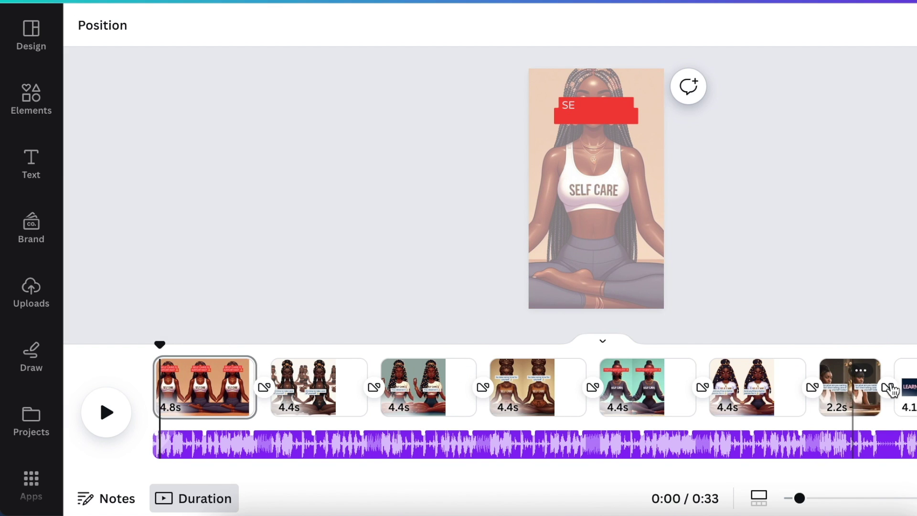
{"action": "left_click", "coordinate": [201, 399]}
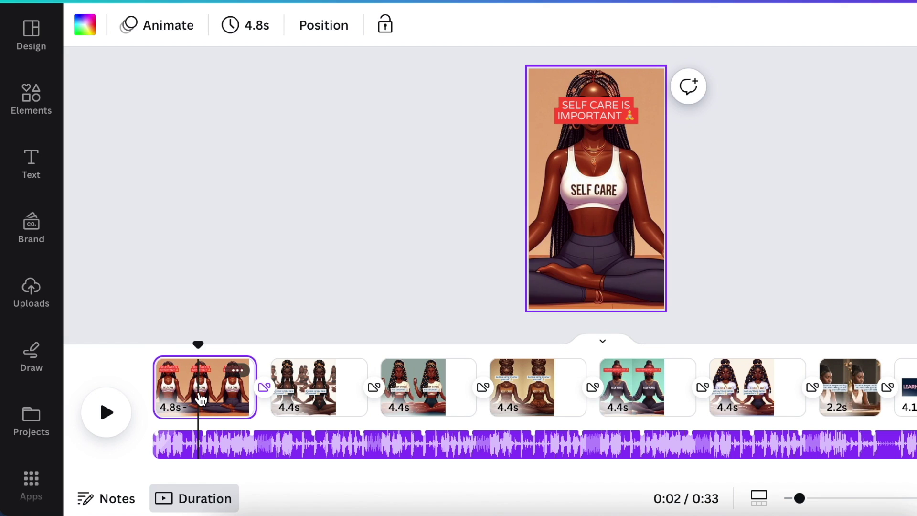
Step: Move the SELF CARE IS IMPORTANT caption down over the figure's legs
{"action": "left_click", "coordinate": [587, 116]}
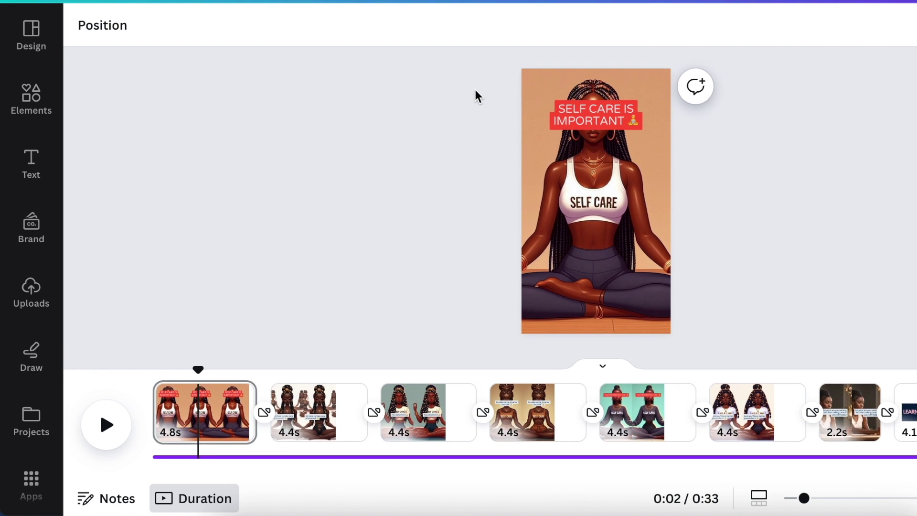
{"action": "left_click_drag", "start_coordinate": [475, 90], "coordinate": [738, 191]}
{"action": "left_click_drag", "start_coordinate": [624, 117], "coordinate": [624, 263]}
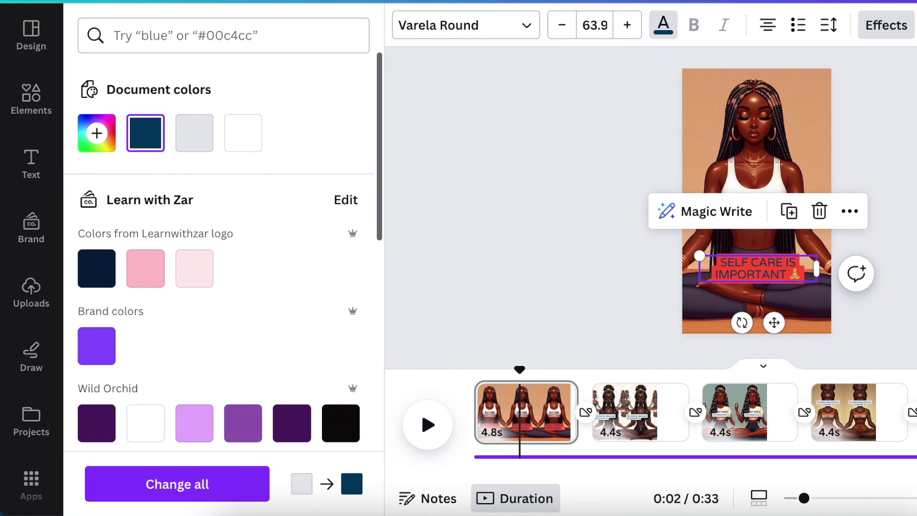
{"action": "key", "text": "Escape"}
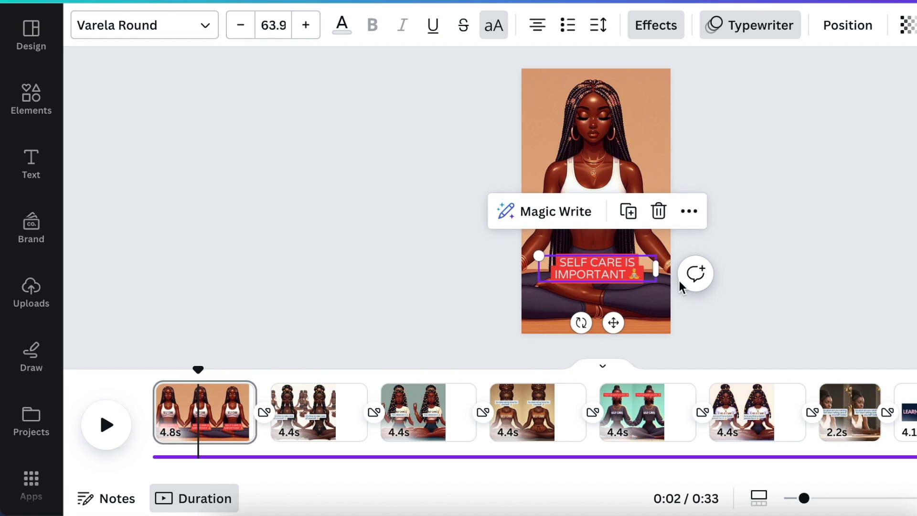
Step: Edit the page 2 caption text, then bring up the third 'You deserve it' page
{"action": "left_click", "coordinate": [314, 413]}
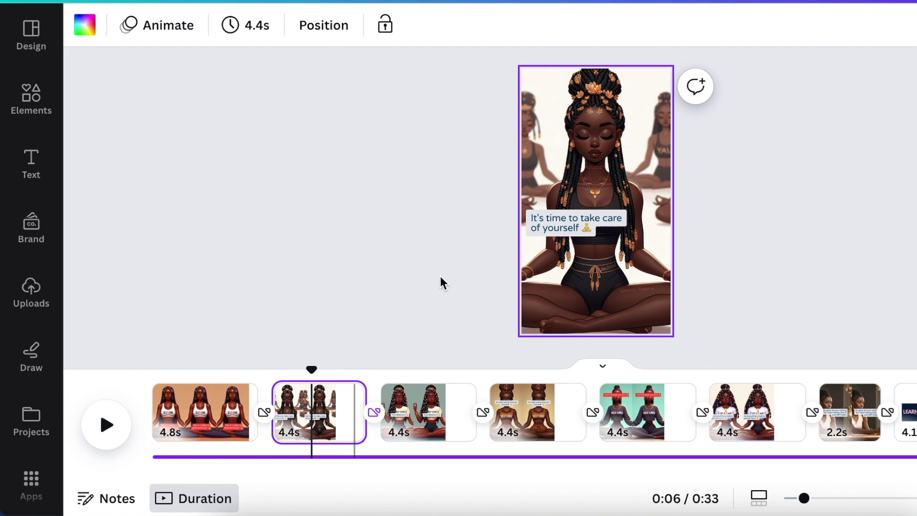
{"action": "left_click", "coordinate": [598, 238]}
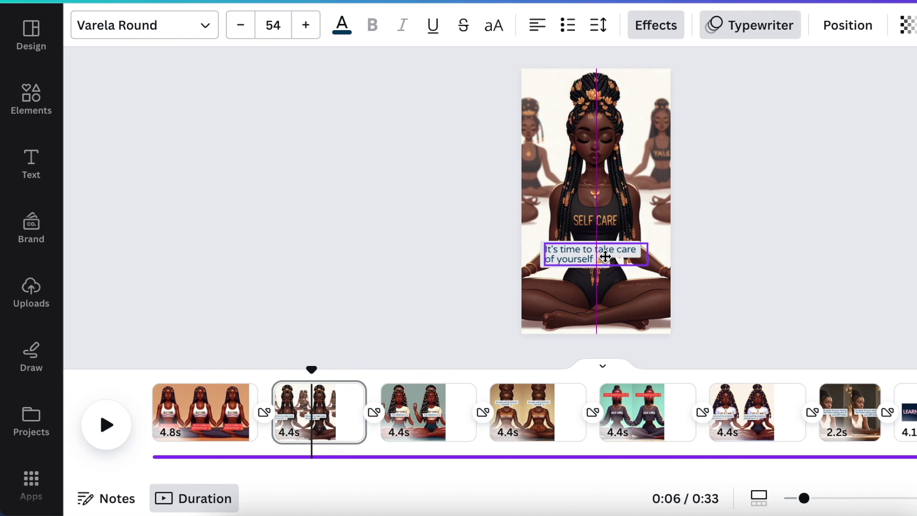
{"action": "left_click", "coordinate": [605, 256]}
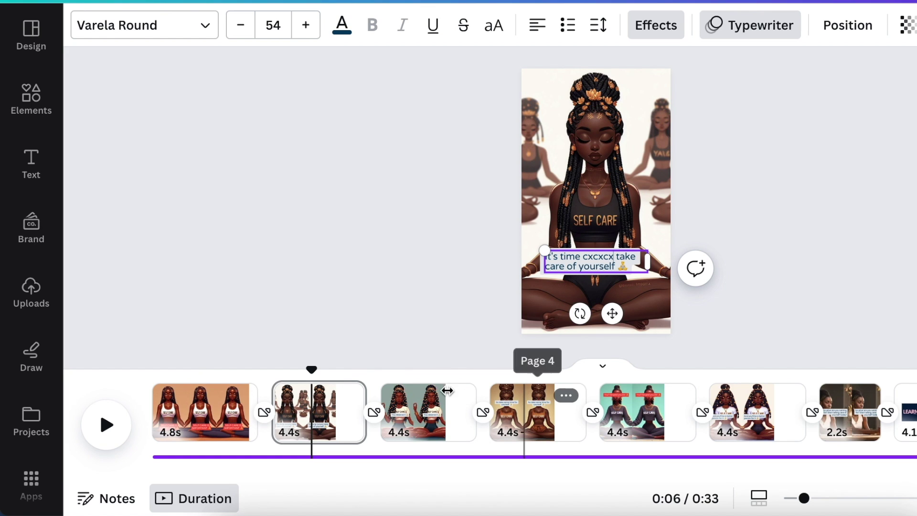
{"action": "left_click", "coordinate": [425, 404]}
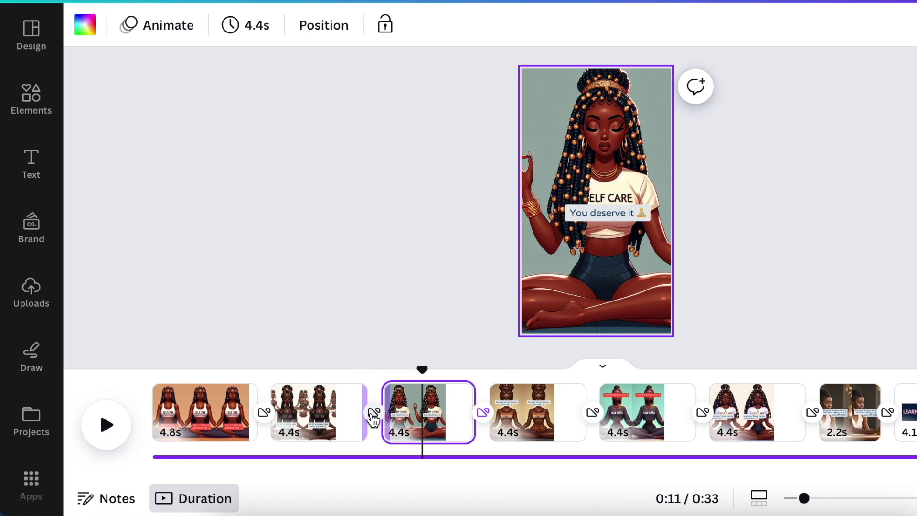
{"action": "left_click", "coordinate": [374, 413]}
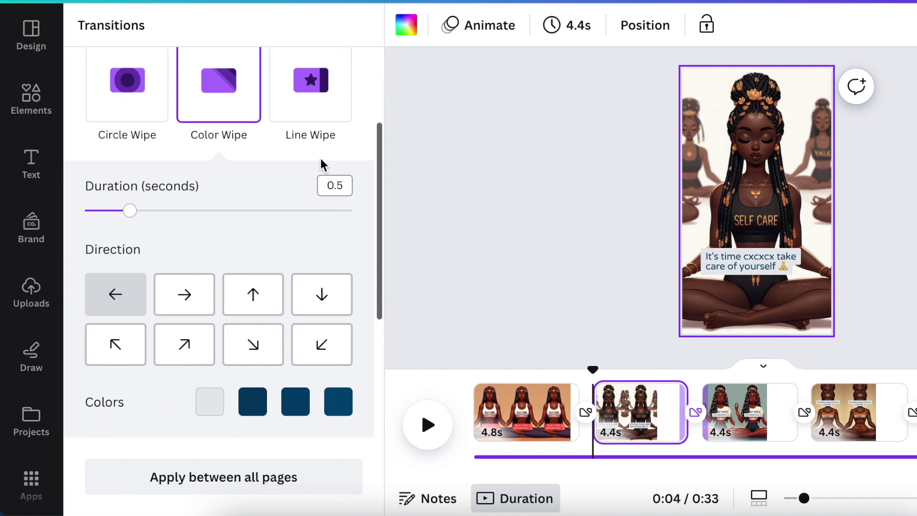
Step: Apply a 0.5s Match & Move transition between all pages and return to the third page
{"action": "scroll", "coordinate": [186, 330], "scroll_direction": "up", "scroll_amount": 1}
{"action": "scroll", "coordinate": [187, 330], "scroll_direction": "up", "scroll_amount": 2}
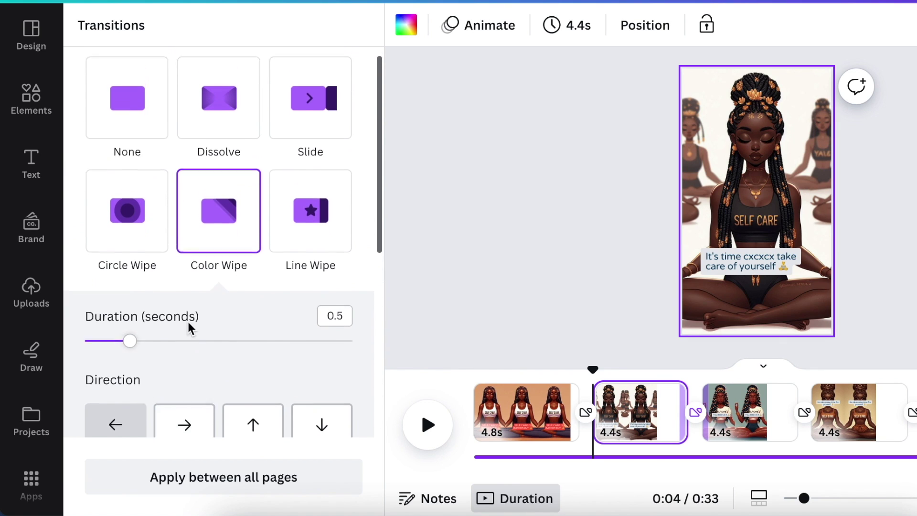
{"action": "scroll", "coordinate": [190, 325], "scroll_direction": "down", "scroll_amount": 7}
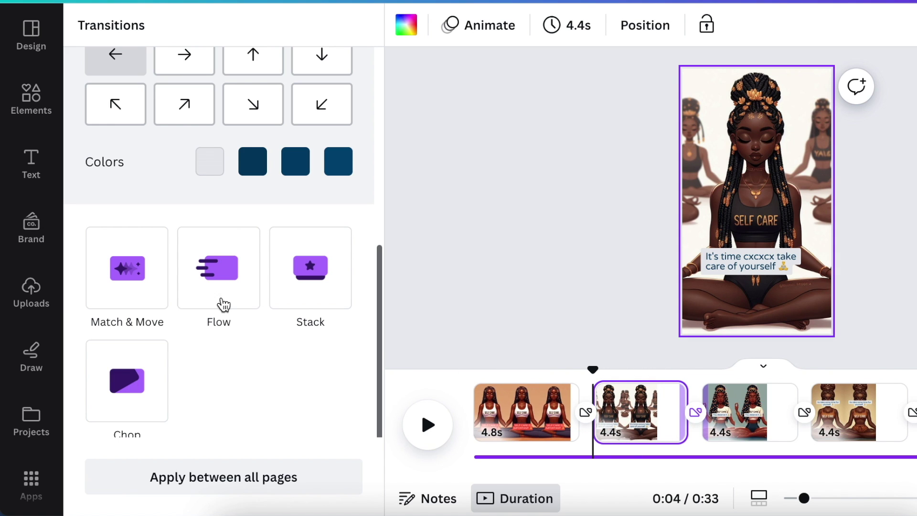
{"action": "left_click", "coordinate": [126, 270]}
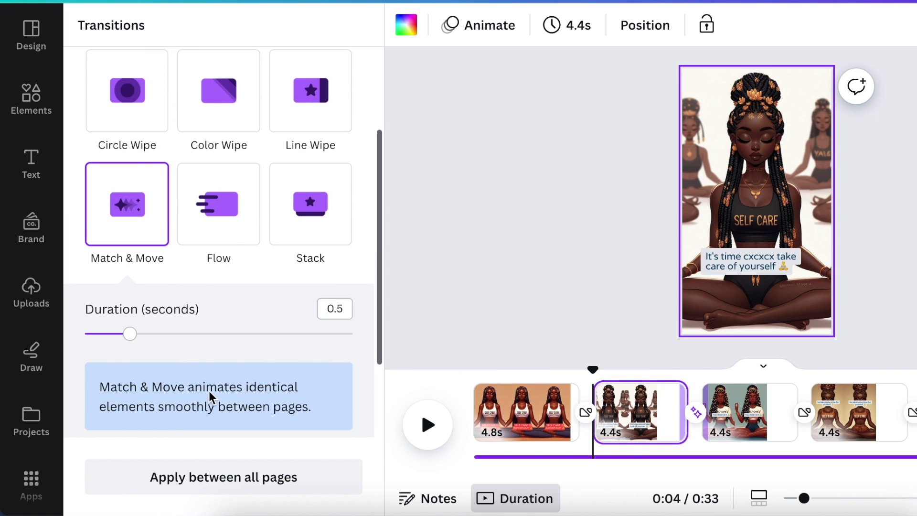
{"action": "left_click", "coordinate": [247, 475]}
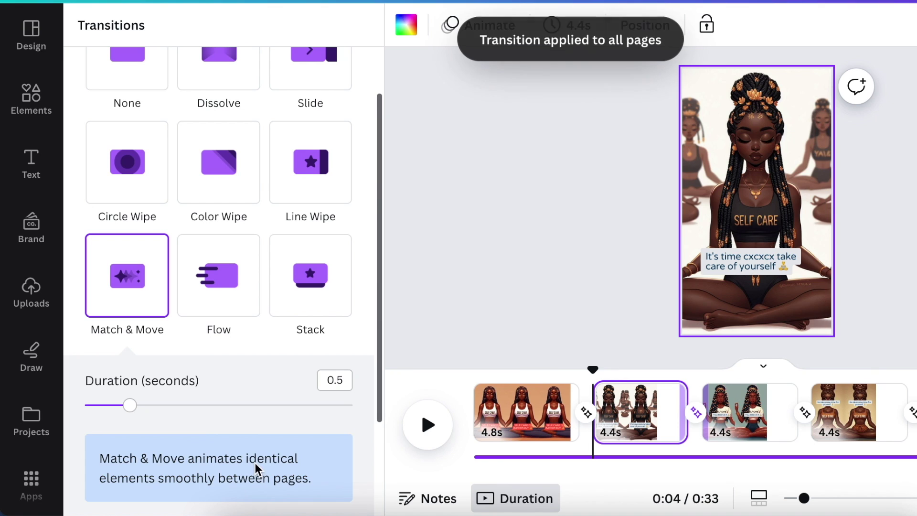
{"action": "left_click_drag", "start_coordinate": [595, 370], "coordinate": [461, 391]}
{"action": "left_click", "coordinate": [438, 424]}
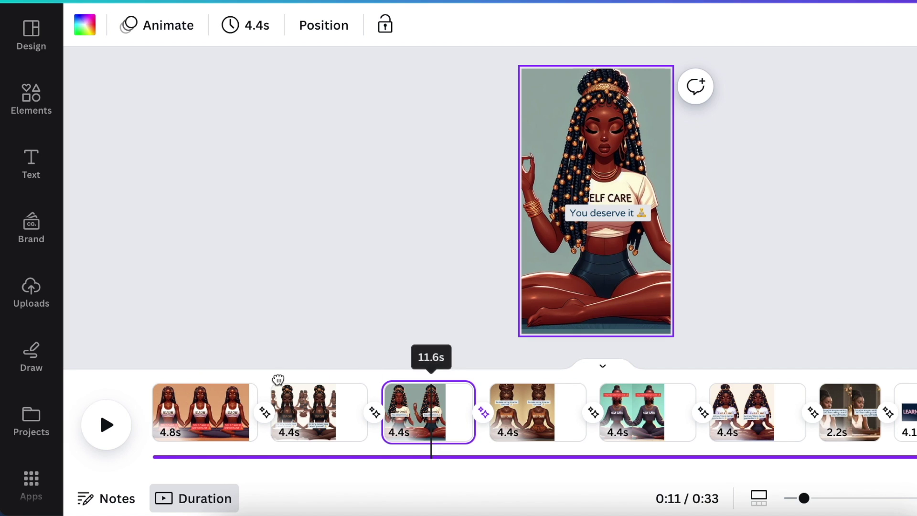
Step: Scrub back to the start, then show the 4.1s LEARN logo end page
{"action": "left_click_drag", "start_coordinate": [434, 368], "coordinate": [107, 420]}
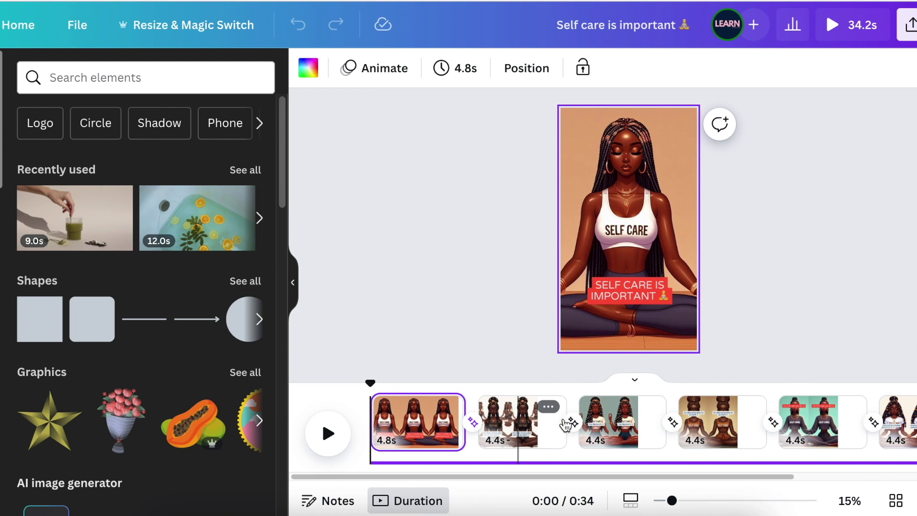
{"action": "left_click_drag", "start_coordinate": [594, 422], "coordinate": [611, 425]}
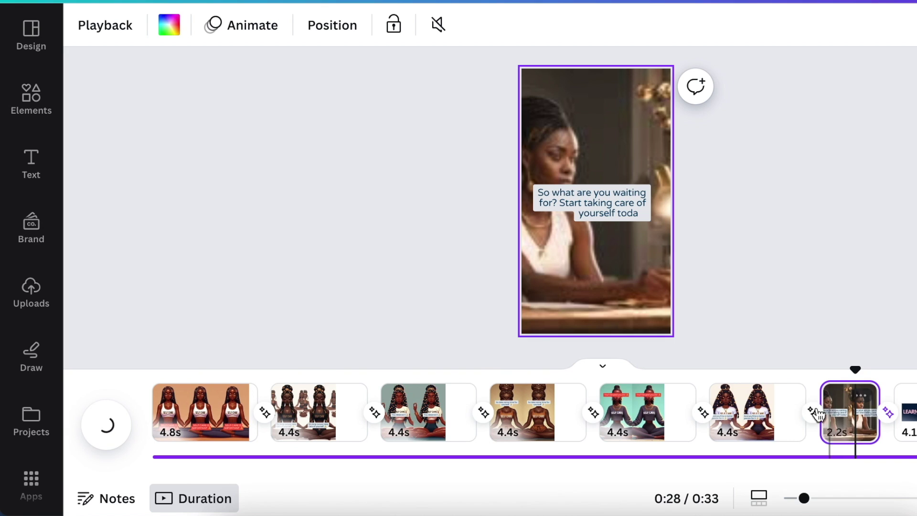
{"action": "left_click", "coordinate": [905, 412]}
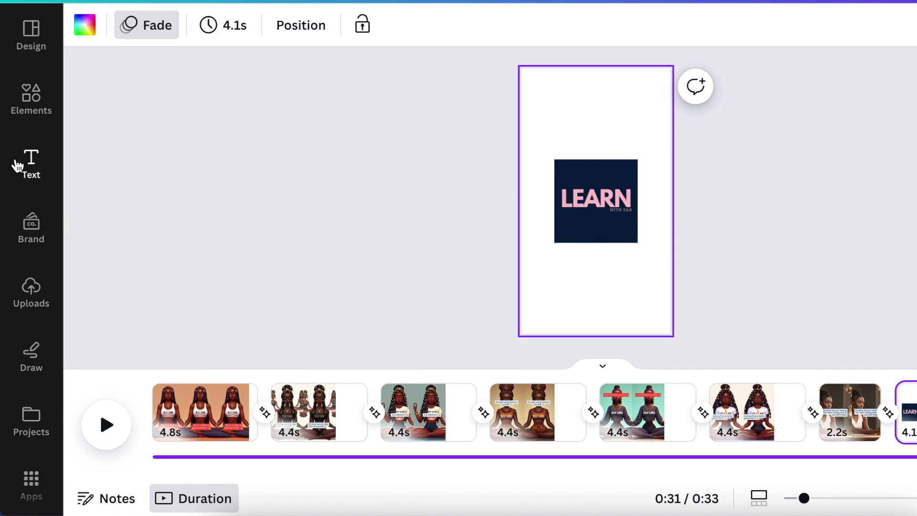
Step: Add a white 'TO FIND OUT HOW, OUR DETAILS ARE AT UDEMY' line near the page top
{"action": "key", "text": "t"}
{"action": "left_click_drag", "start_coordinate": [612, 248], "coordinate": [609, 172]}
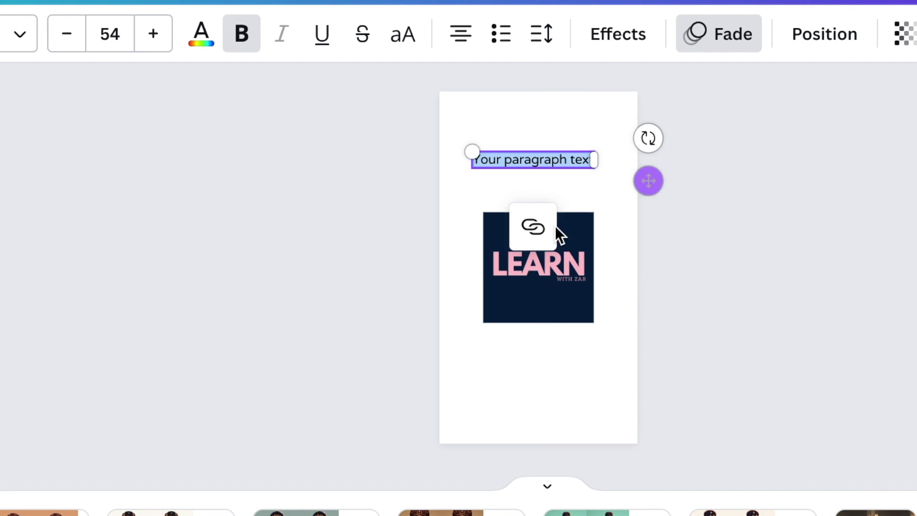
{"action": "type", "text": "TO FIND OUT HOW, OUR DETAILS ARE AT UDEMY"}
{"action": "key", "text": "ctrl+a"}
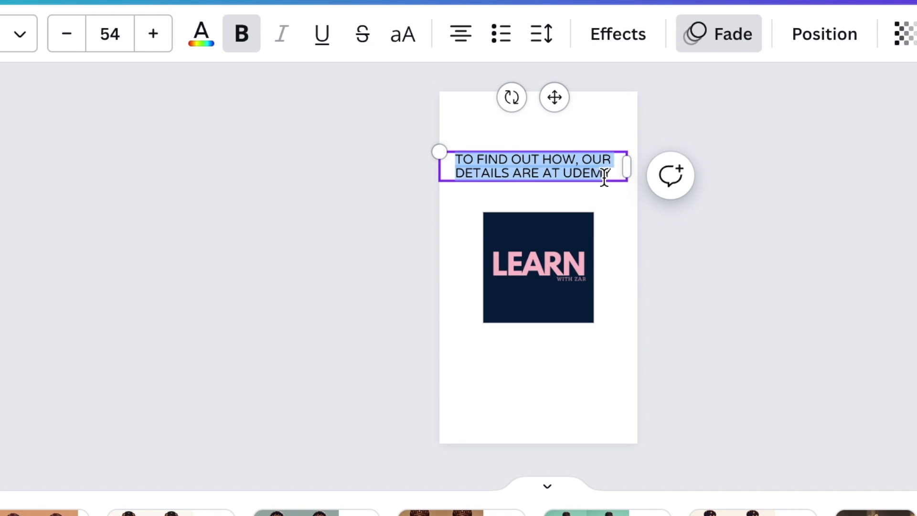
{"action": "left_click", "coordinate": [200, 39]}
{"action": "left_click", "coordinate": [133, 184]}
Step: Give the end page a dark navy background
{"action": "left_click", "coordinate": [708, 409]}
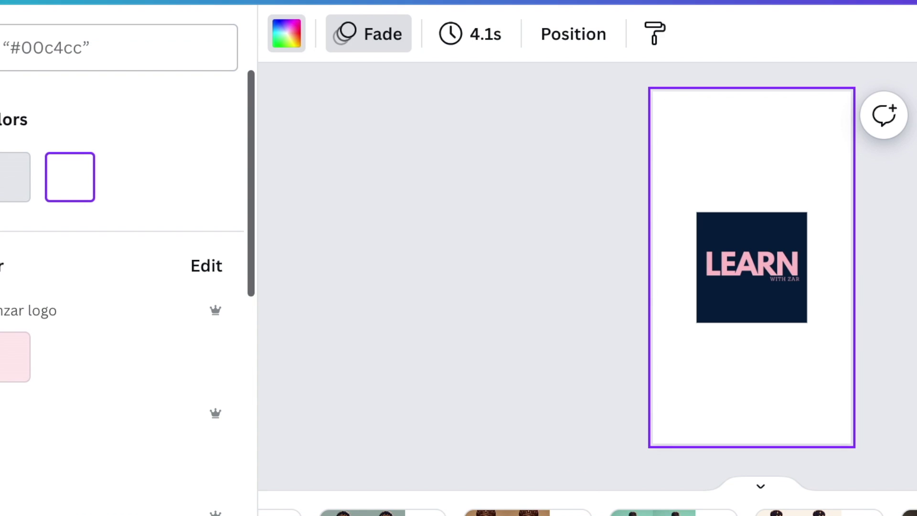
{"action": "key", "text": "ctrl+z"}
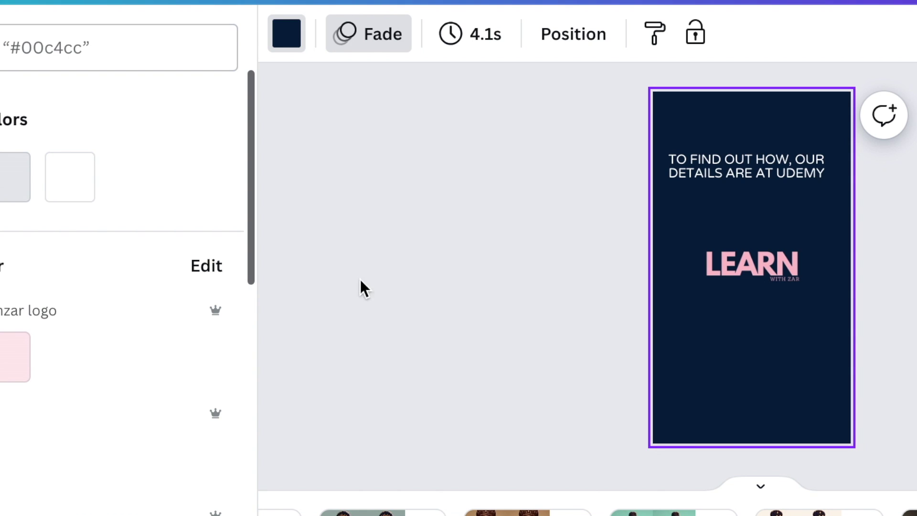
{"action": "left_click", "coordinate": [730, 165]}
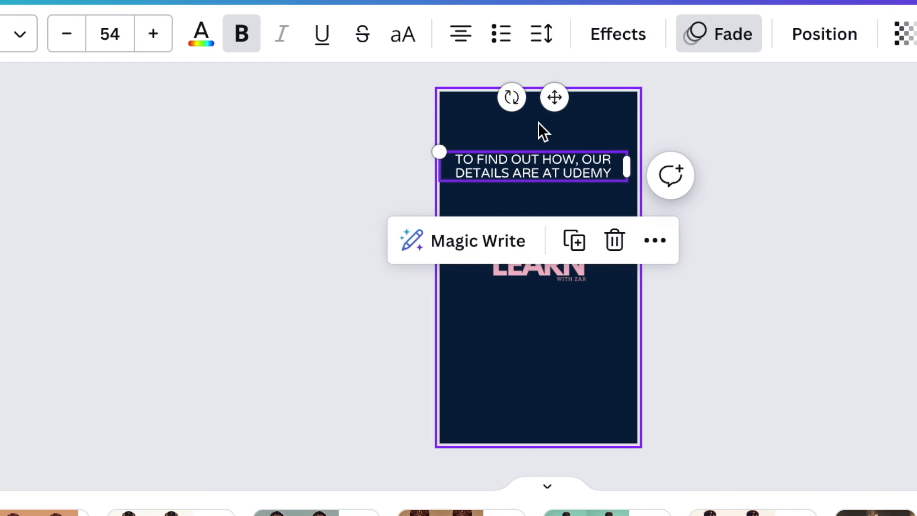
Step: Change the Udemy line's font to League Spartan
{"action": "left_click", "coordinate": [26, 46]}
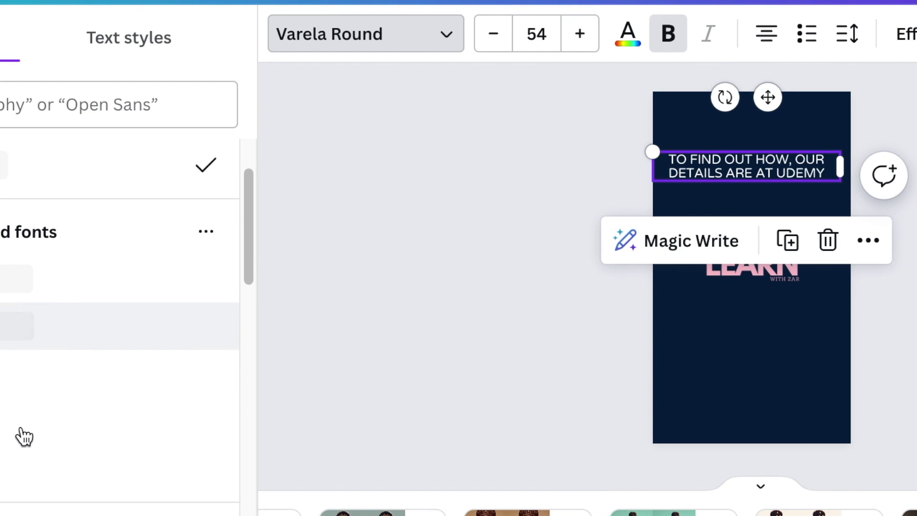
{"action": "scroll", "coordinate": [23, 436], "scroll_direction": "down", "scroll_amount": 2}
{"action": "left_click", "coordinate": [19, 495]}
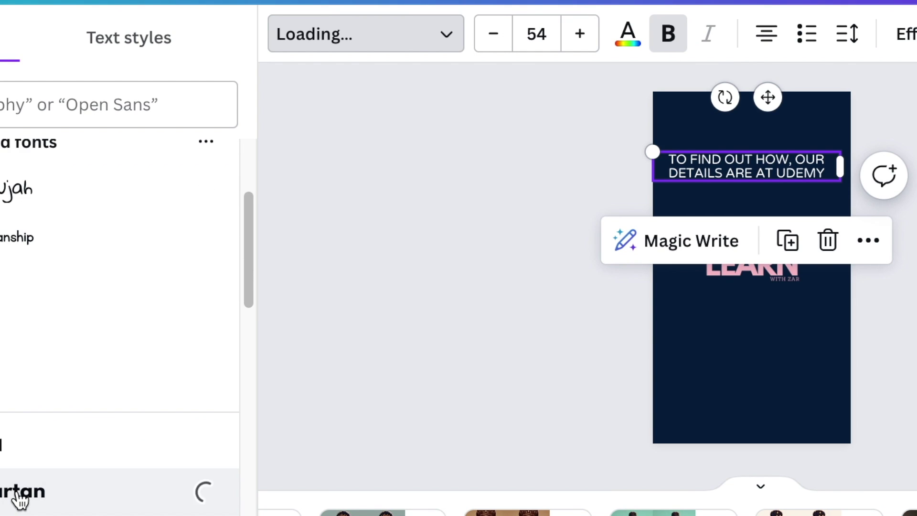
{"action": "left_click", "coordinate": [572, 331]}
{"action": "left_click", "coordinate": [415, 365]}
Step: Wrap and enlarge the line to size 64.1, centre it up top, and move the page 7 caption up
{"action": "left_click", "coordinate": [578, 171]}
{"action": "left_click_drag", "start_coordinate": [627, 166], "coordinate": [558, 175]}
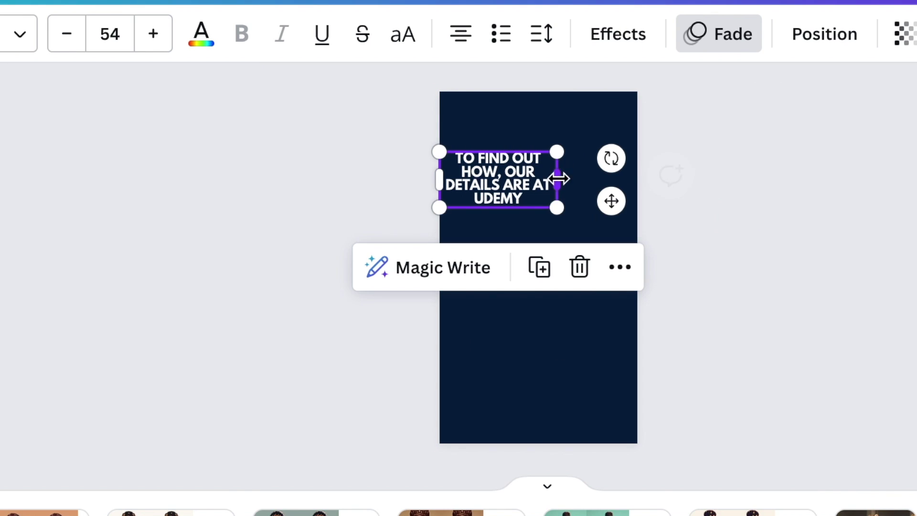
{"action": "left_click_drag", "start_coordinate": [560, 205], "coordinate": [584, 213]}
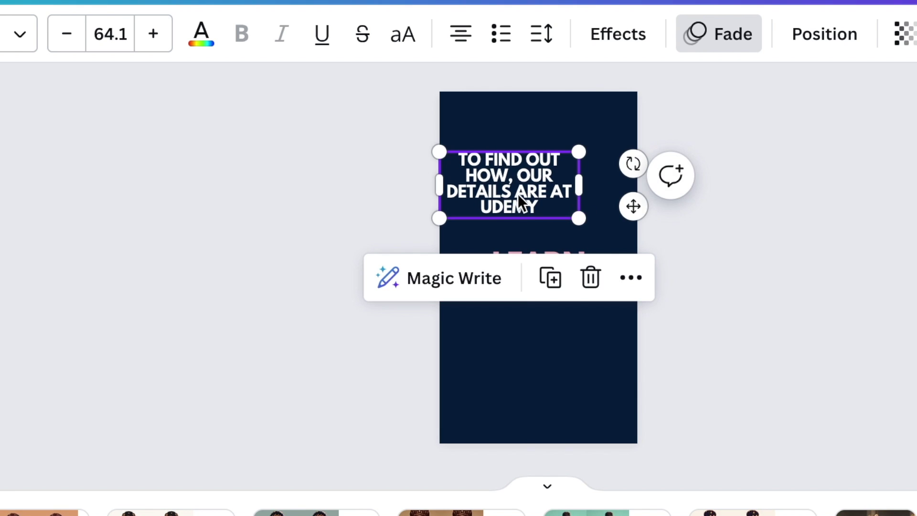
{"action": "left_click_drag", "start_coordinate": [521, 196], "coordinate": [547, 184]}
{"action": "left_click", "coordinate": [561, 423]}
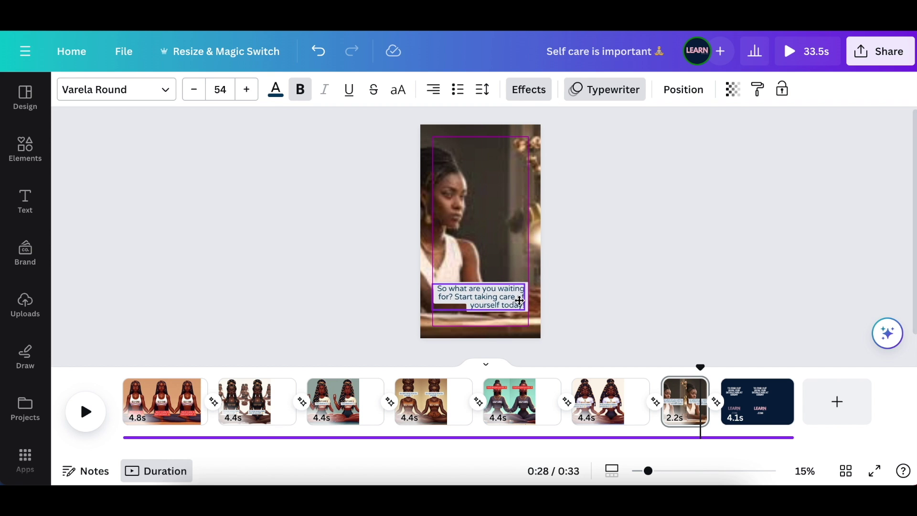
{"action": "left_click_drag", "start_coordinate": [520, 300], "coordinate": [531, 144]}
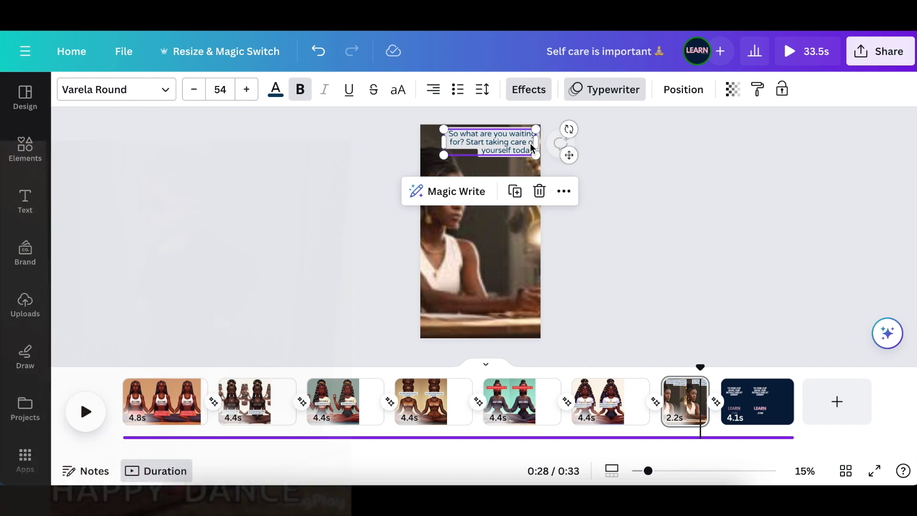
Step: Return to page 5 and select the background music track and the 2.2s page 7 desk clip
{"action": "left_click", "coordinate": [620, 321]}
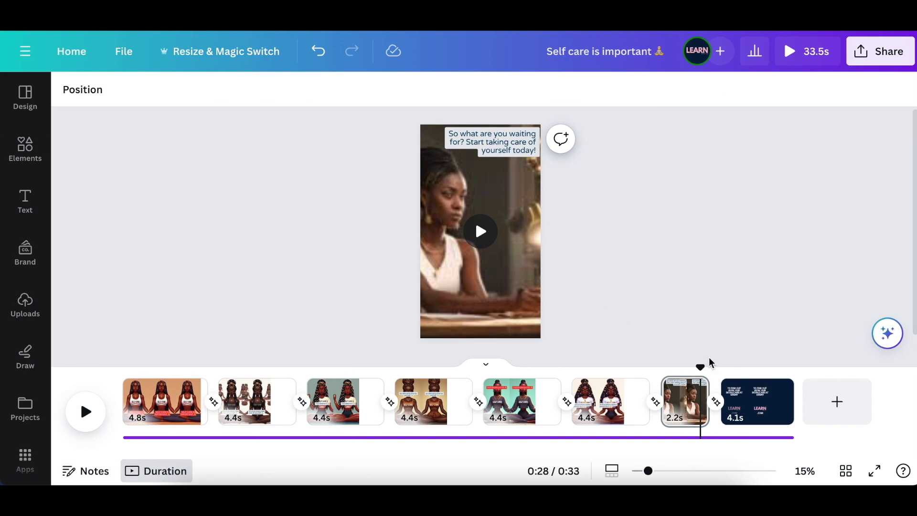
{"action": "left_click_drag", "start_coordinate": [670, 370], "coordinate": [556, 369]}
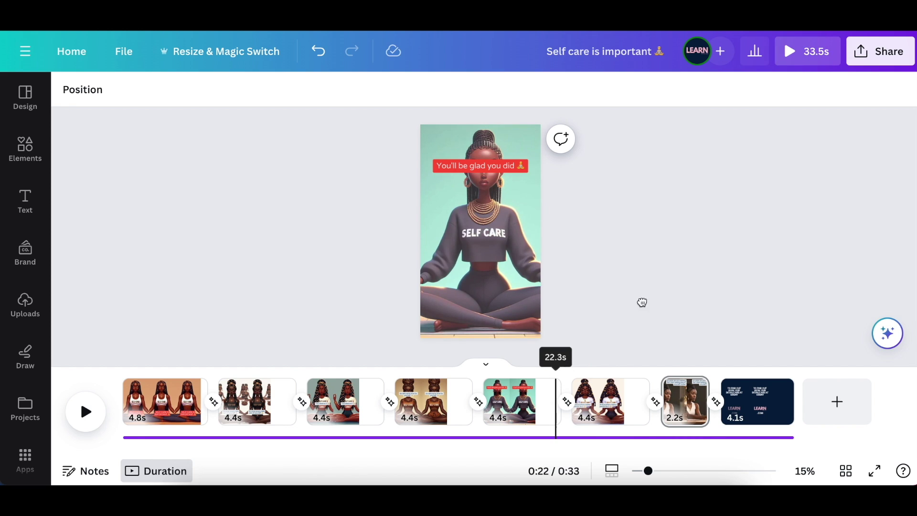
{"action": "left_click", "coordinate": [682, 437]}
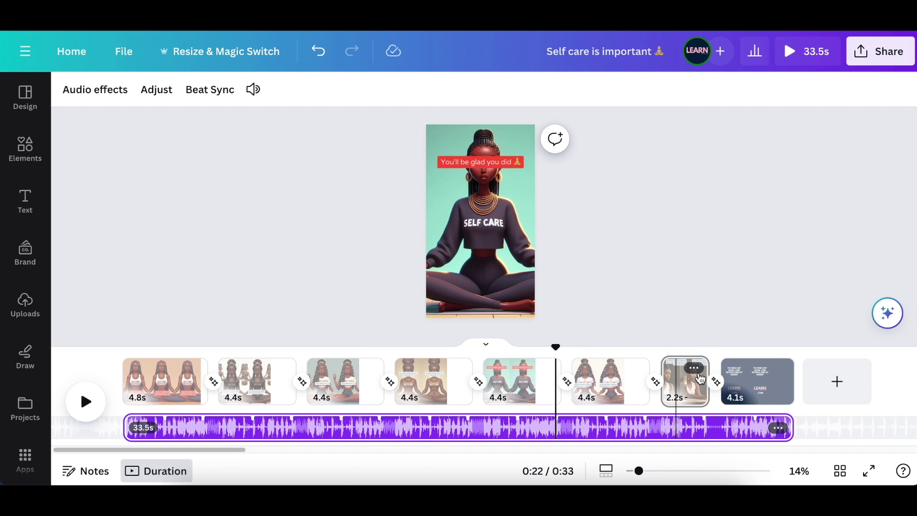
{"action": "left_click", "coordinate": [684, 377]}
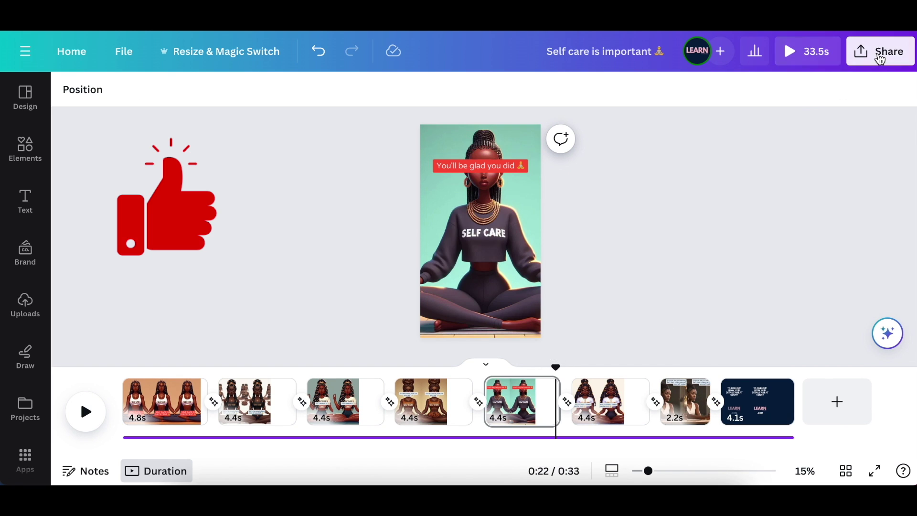
Step: Check the MP4 Video 1080p download settings under Share, then close them
{"action": "left_click", "coordinate": [880, 58]}
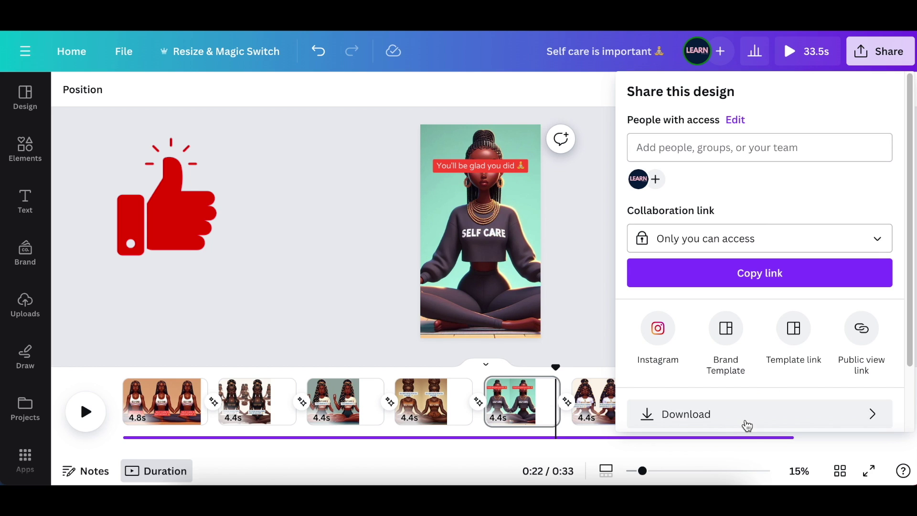
{"action": "left_click", "coordinate": [747, 423]}
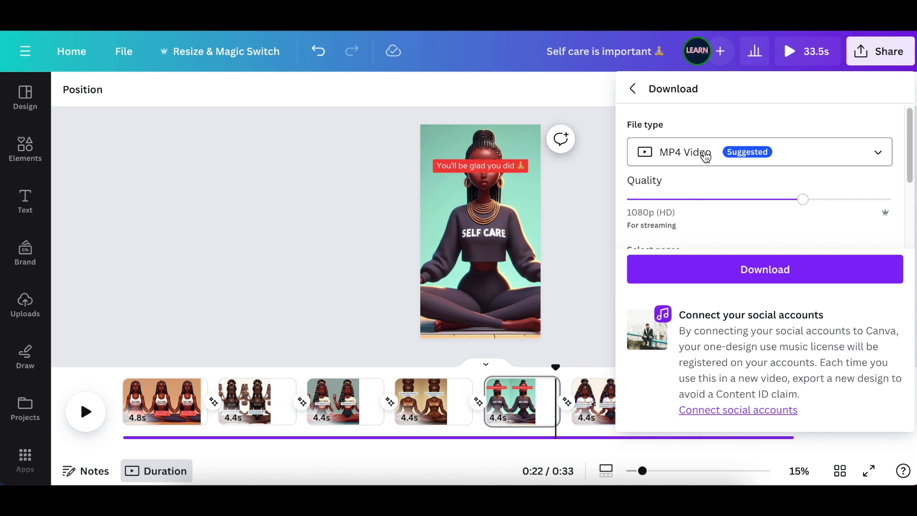
{"action": "left_click", "coordinate": [331, 301]}
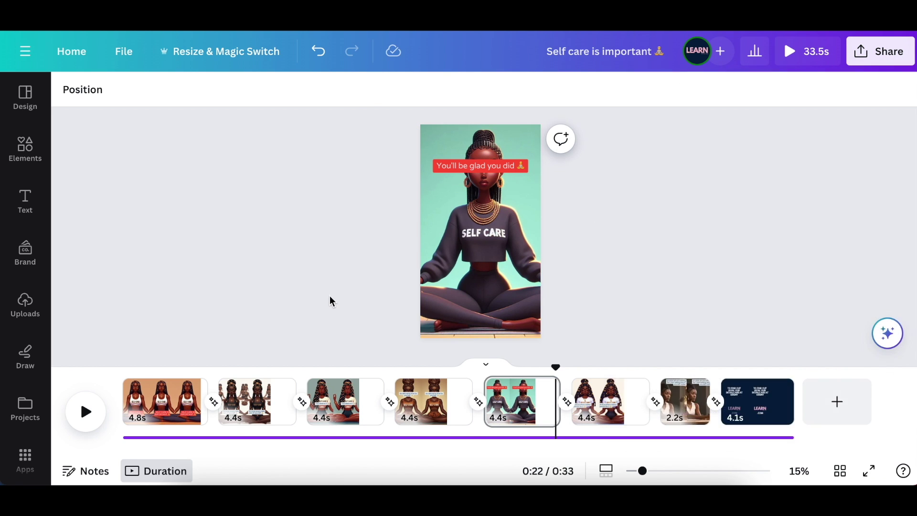